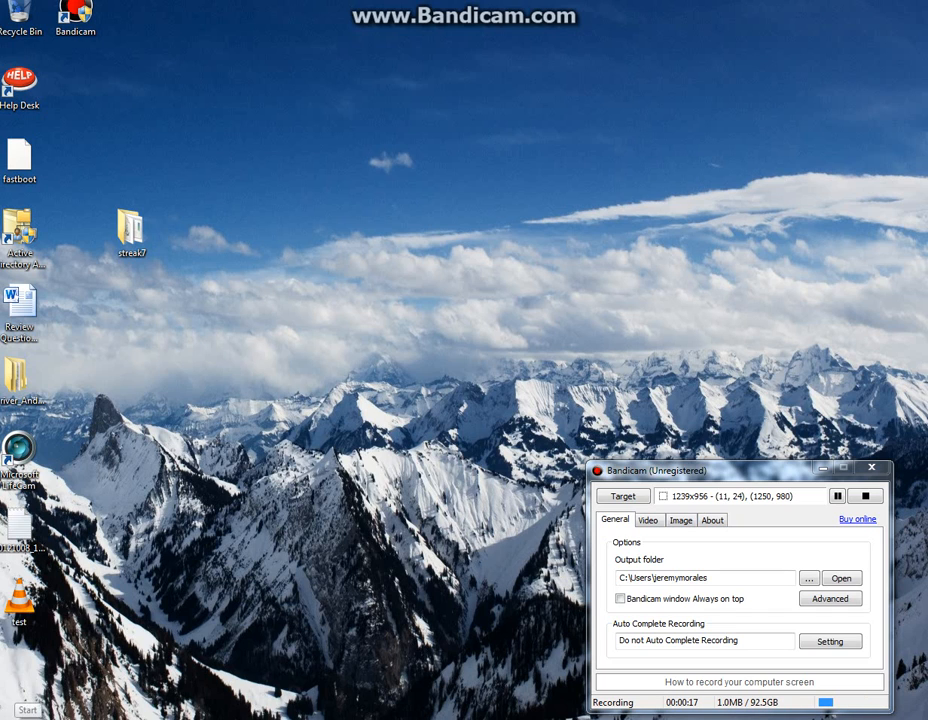
Scan the computer node for hardware changes so the connected phone is detected
double_click(19, 518)
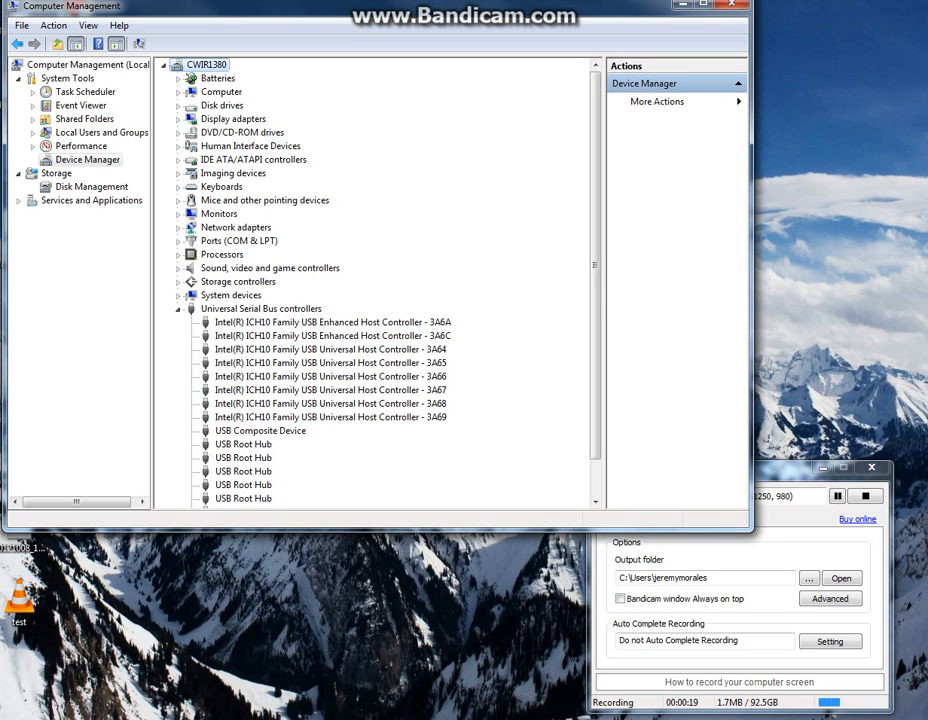
right_click(207, 64)
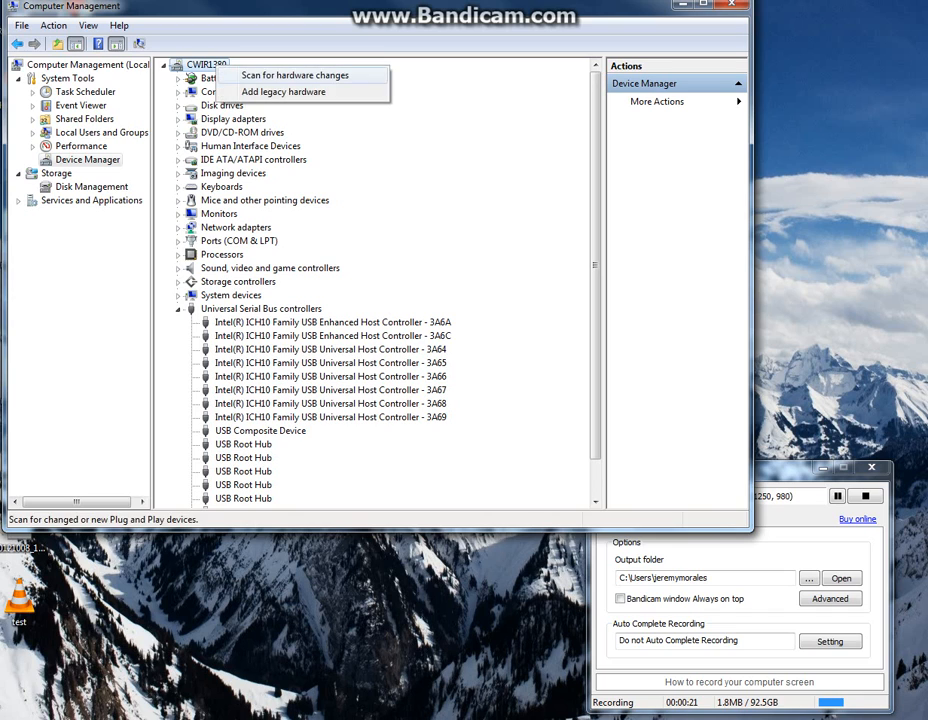
left_click(280, 79)
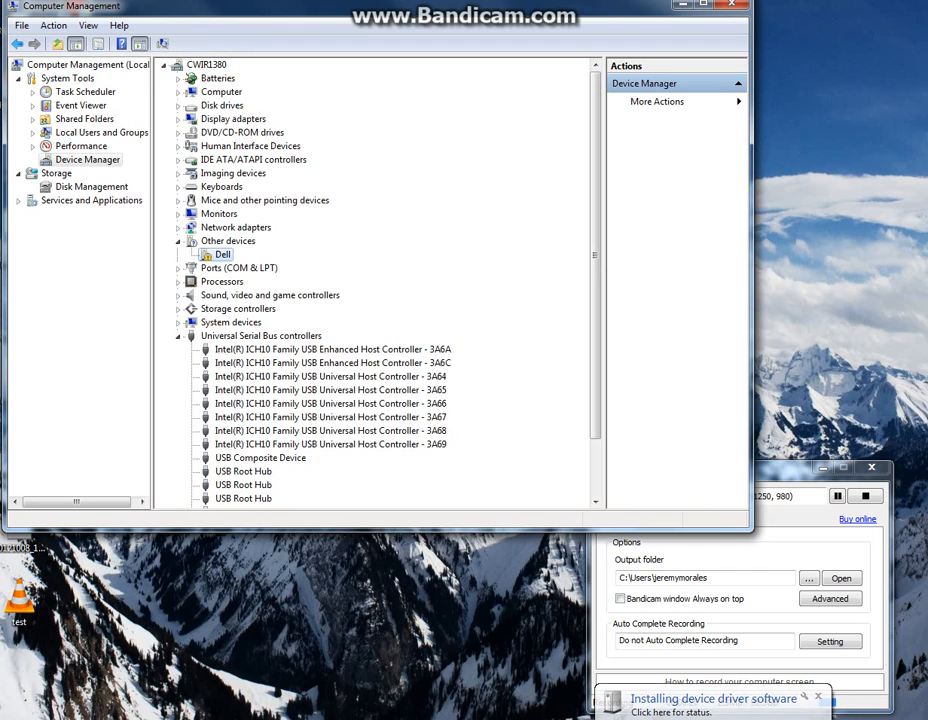
Dismiss the unrecognized Dell device's menu and bring up options for ACER ADB
right_click(222, 254)
left_click(303, 266)
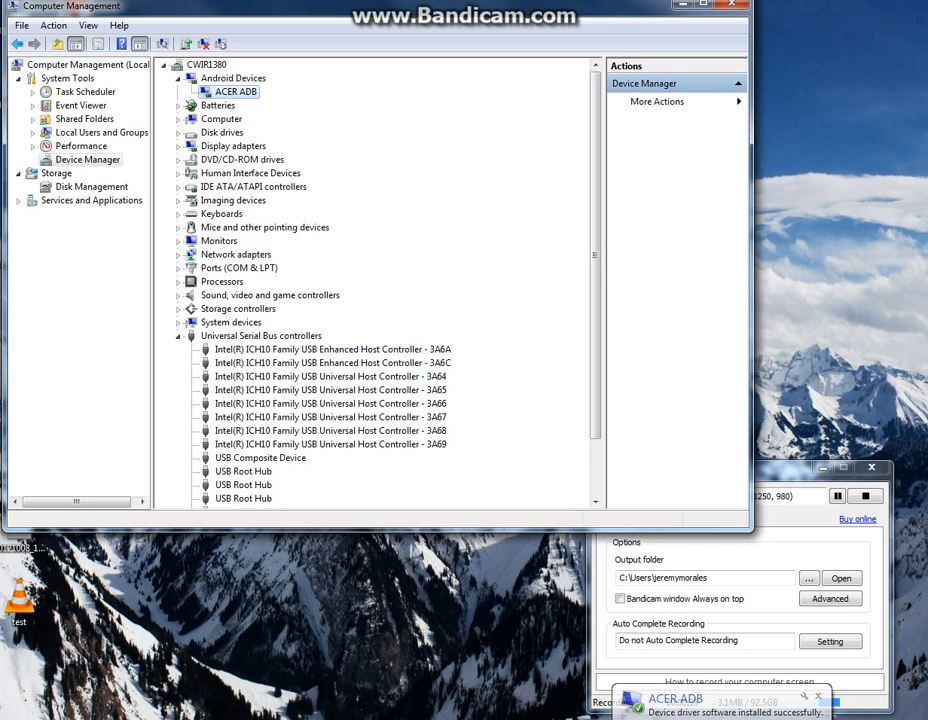
right_click(236, 91)
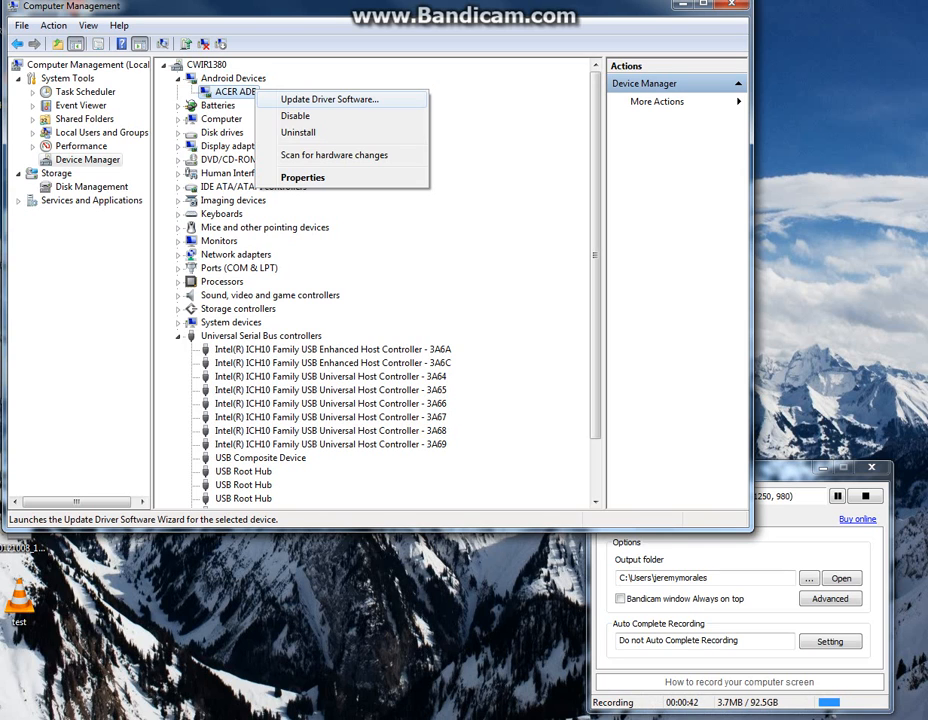
Begin updating the ACER ADB driver manually via Have Disk from a chosen location
left_click(329, 99)
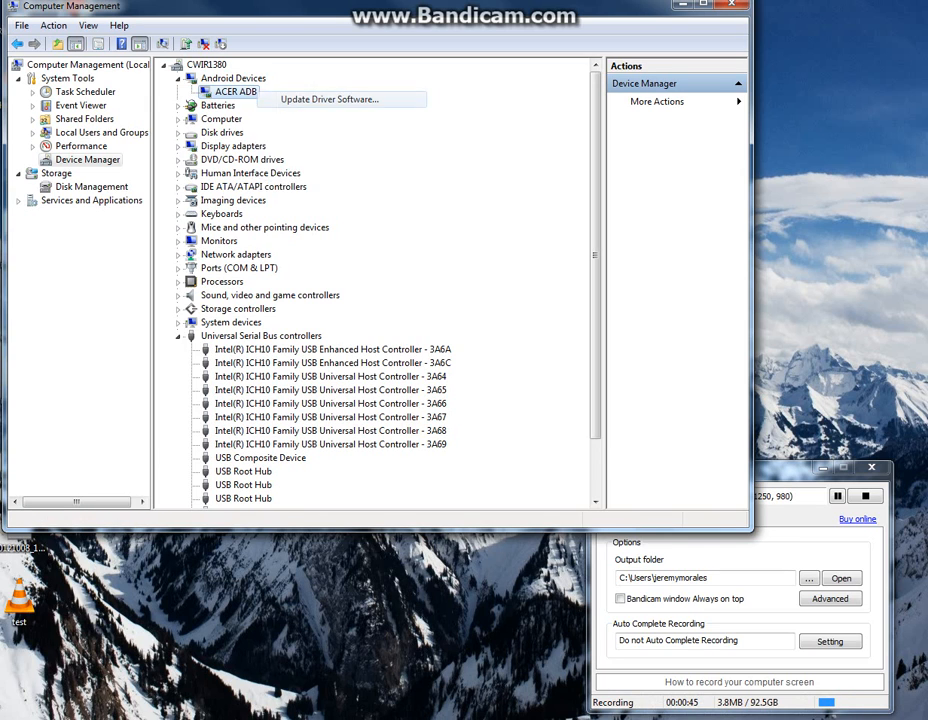
left_click(306, 308)
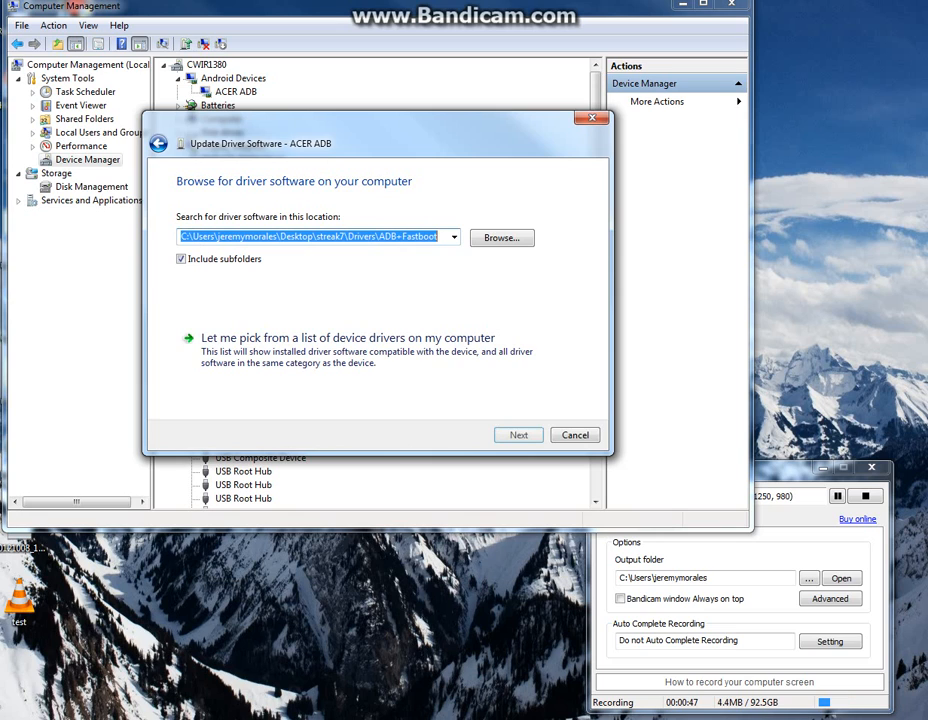
left_click(347, 337)
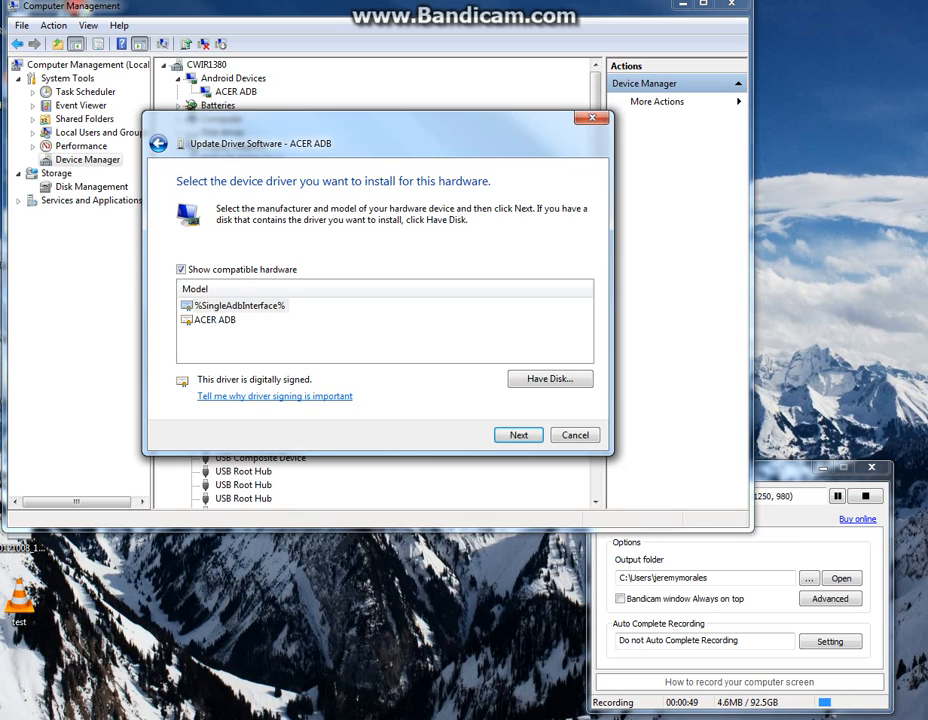
left_click(550, 378)
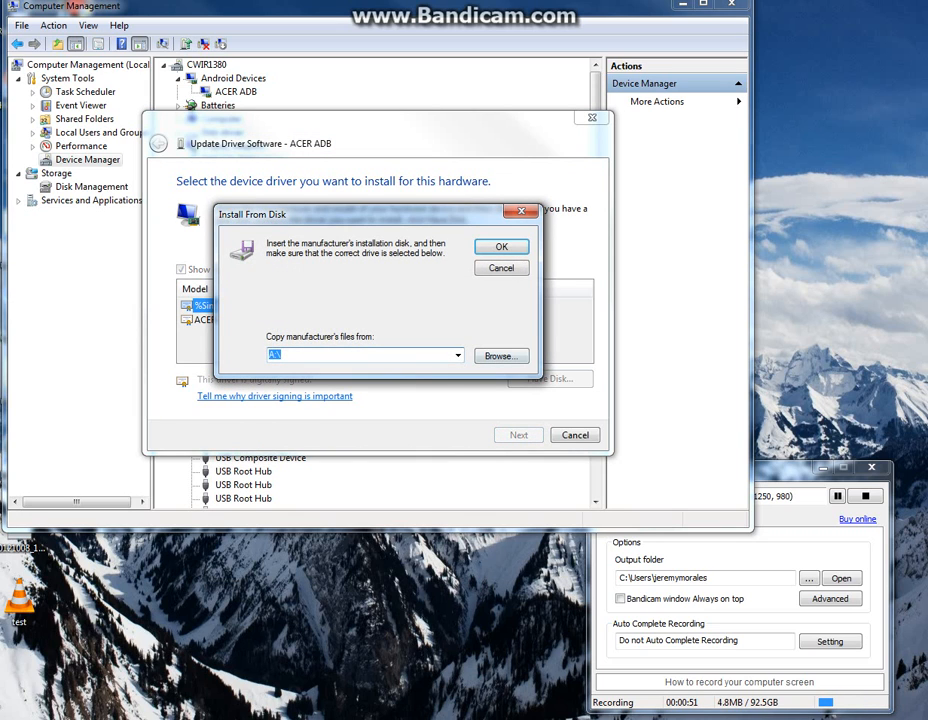
Load android_winusb.inf from the streak7 ADB+Fastboot folder and proceed with Dell Android ADB Interface
left_click(498, 356)
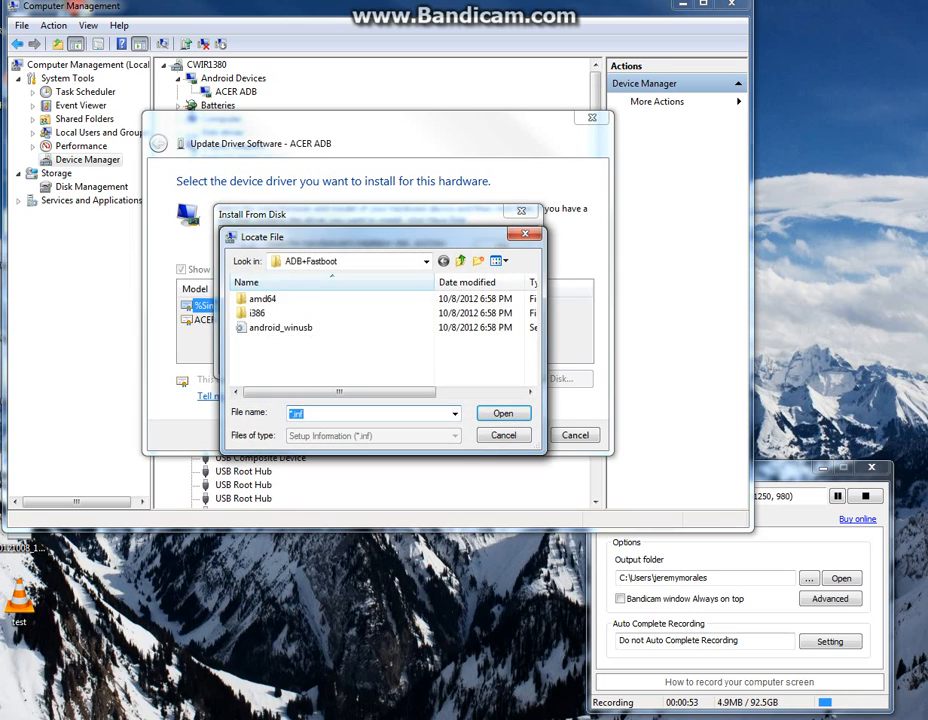
left_click(426, 261)
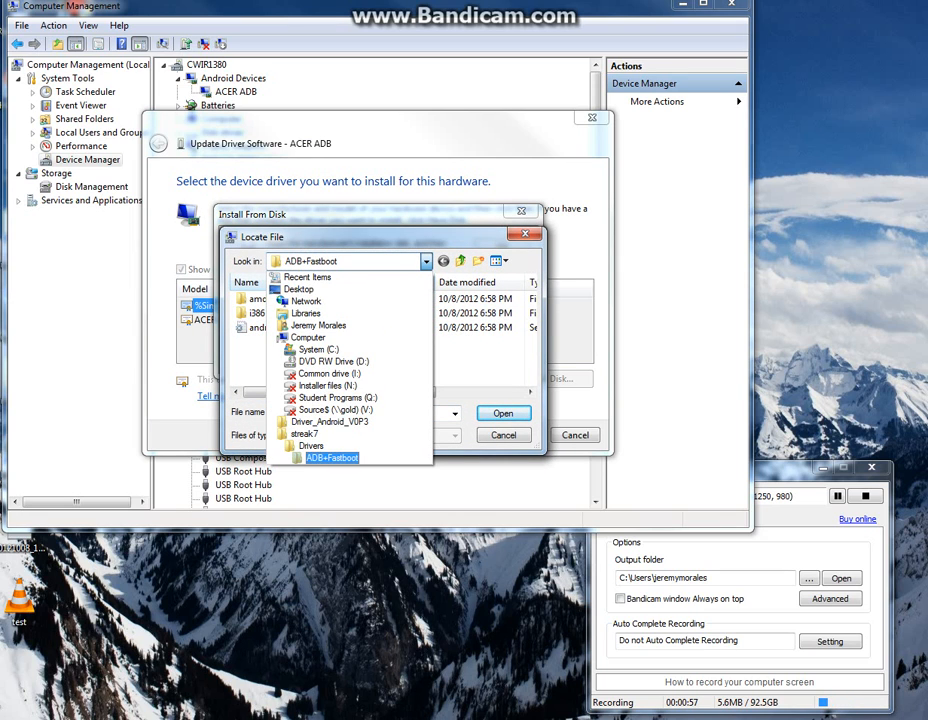
left_click(331, 458)
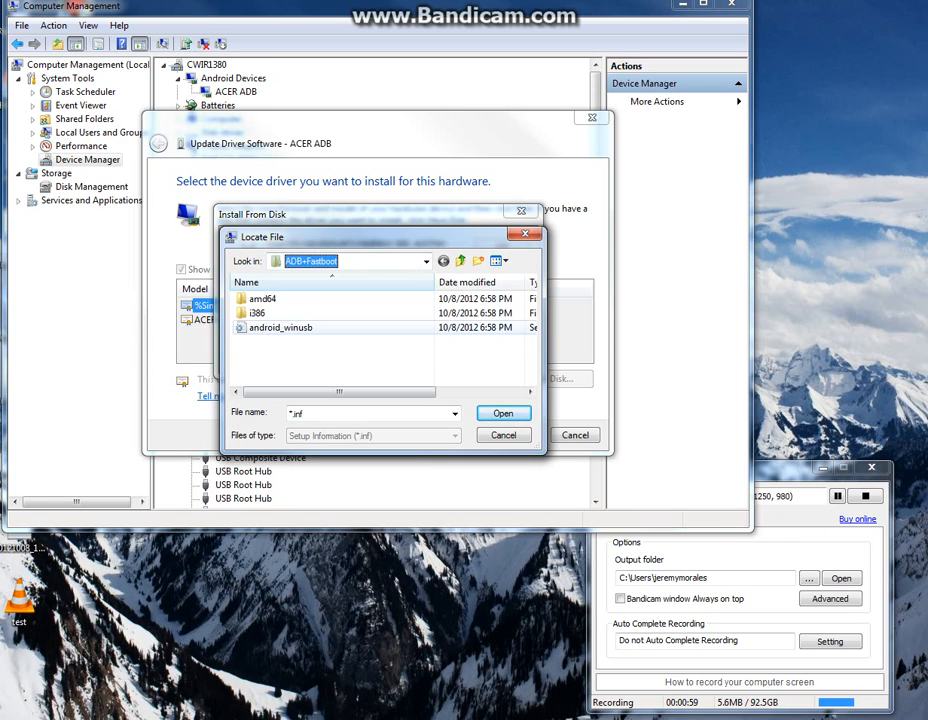
left_click(280, 328)
key("Return")
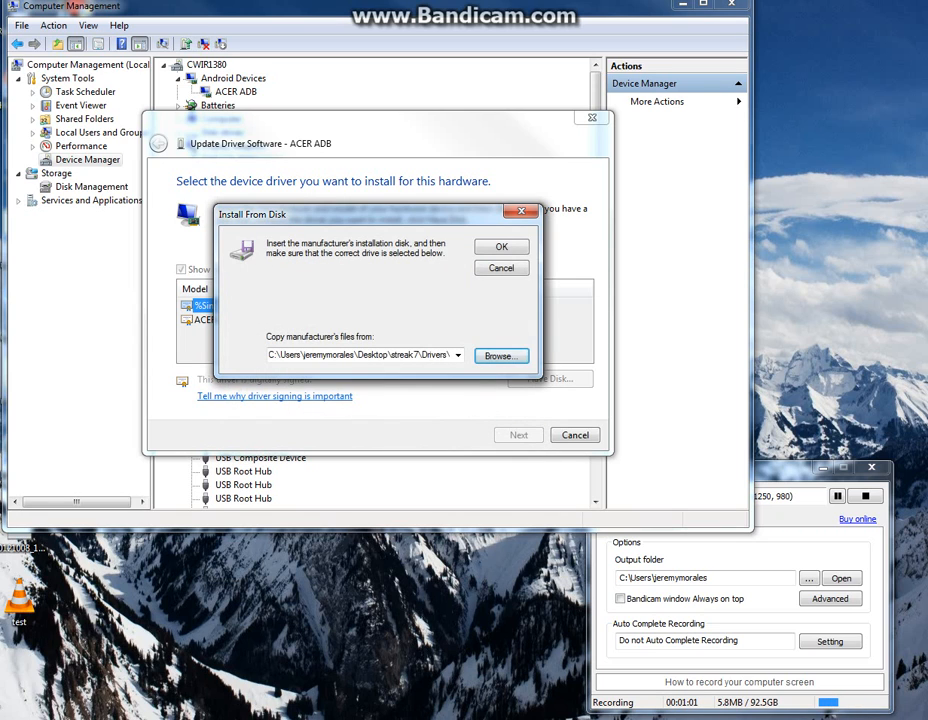
key("Return")
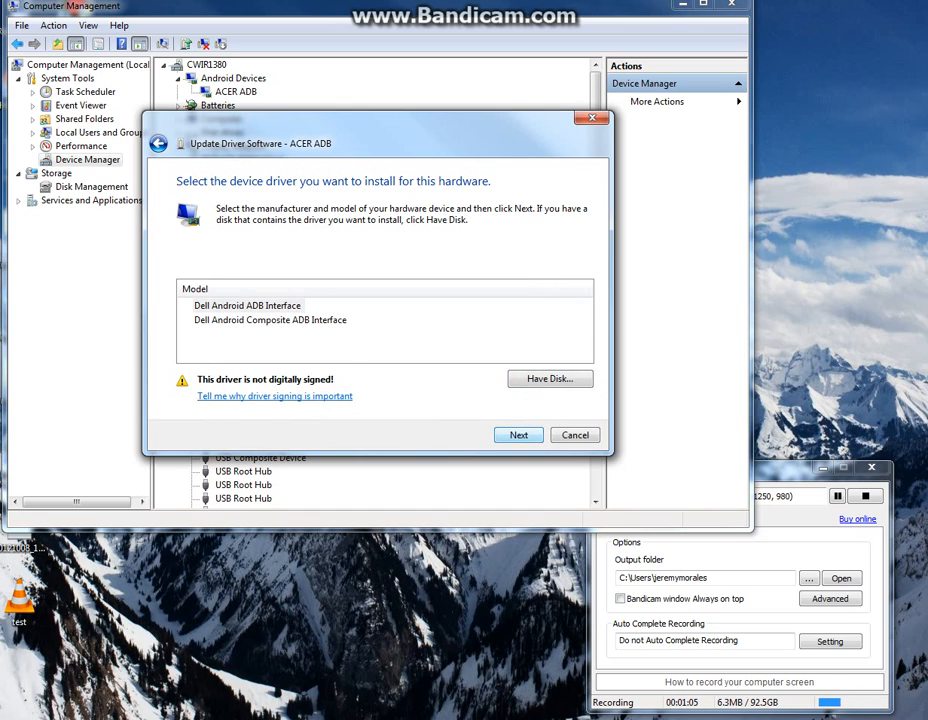
key("Return")
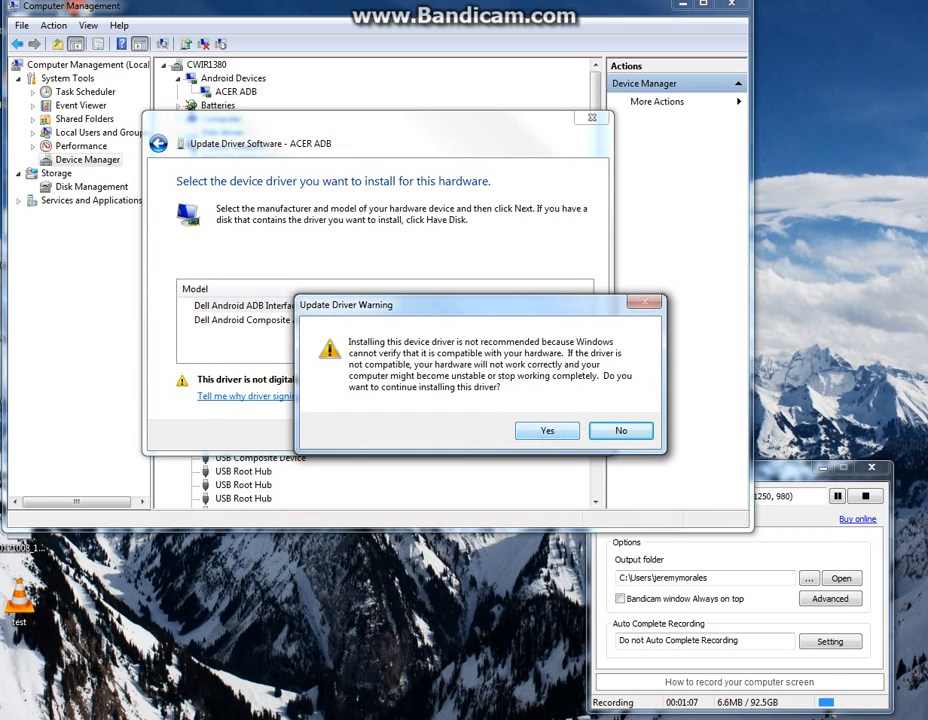
Install the unsigned driver anyway, finish the wizard, decline restarting and restore the command prompt
key("Return")
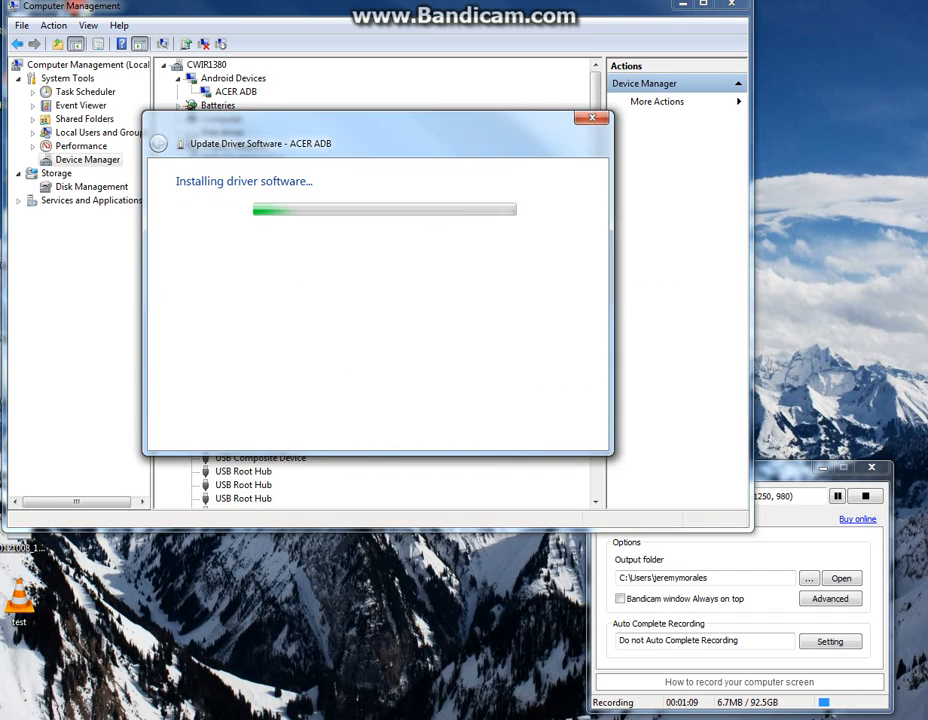
left_click(428, 357)
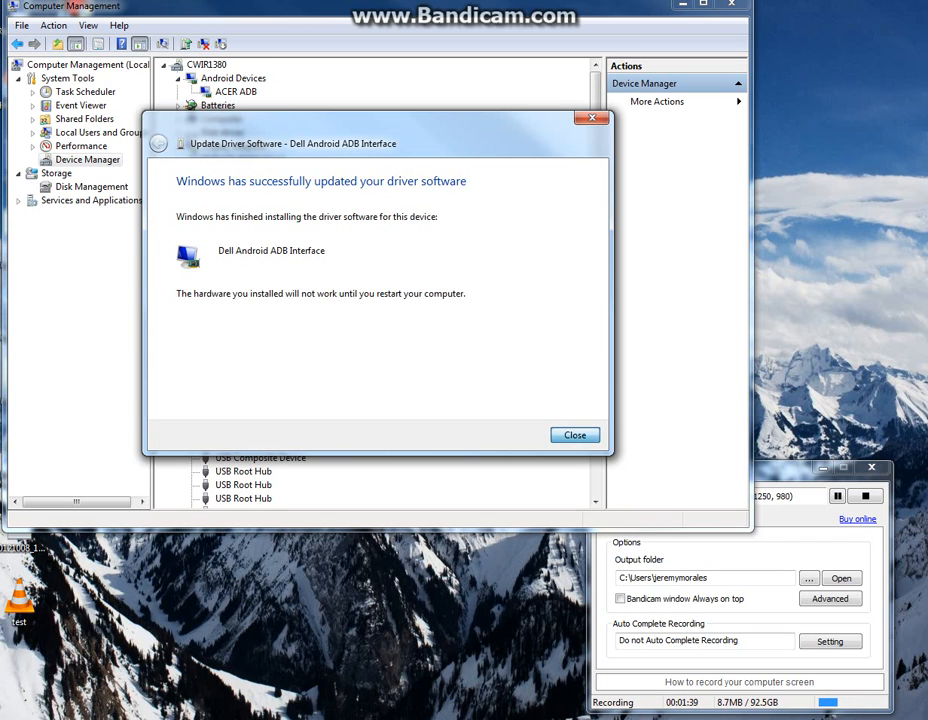
key("Return")
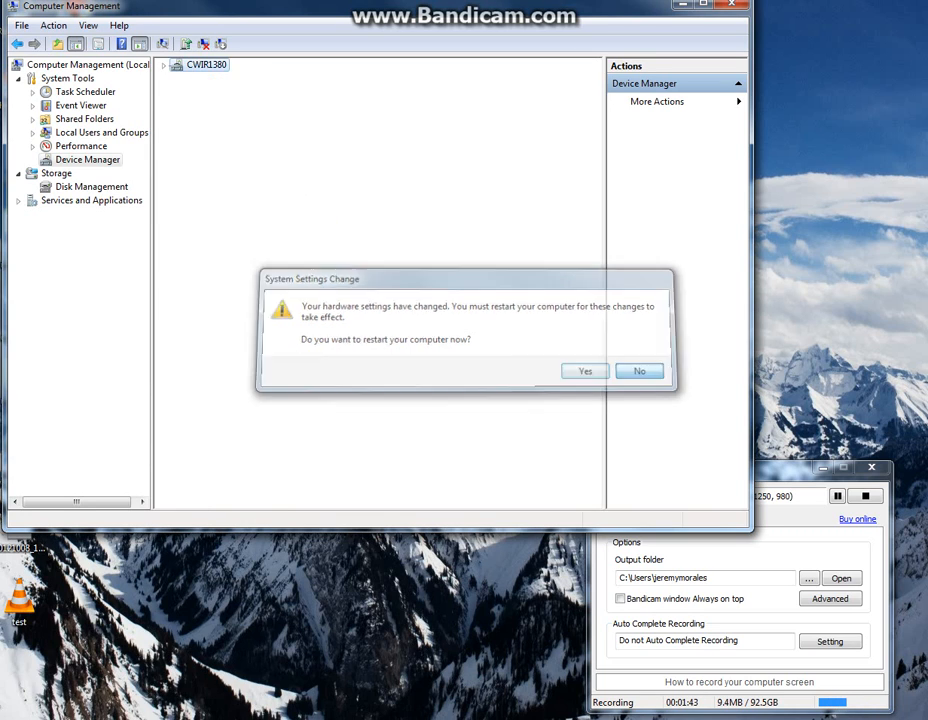
left_click(643, 372)
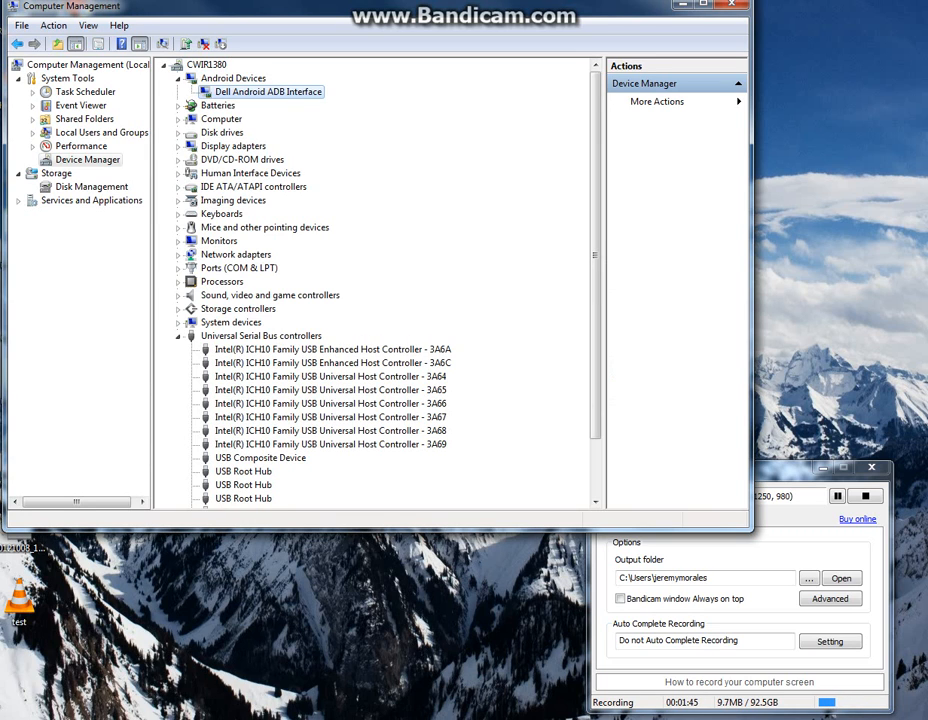
left_click(245, 460)
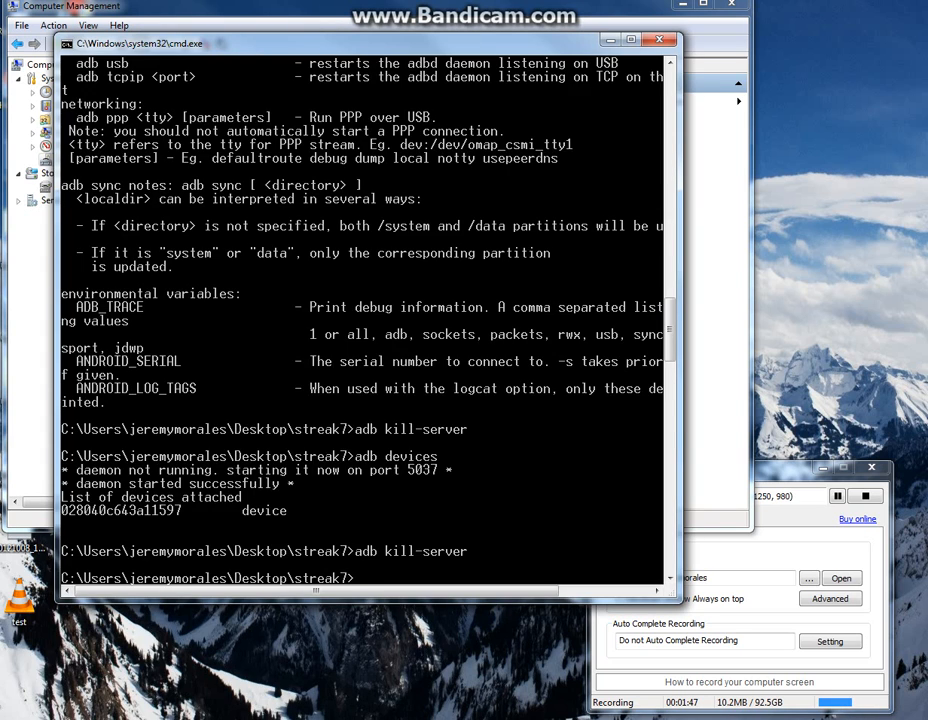
scroll(360, 320, "down", 2)
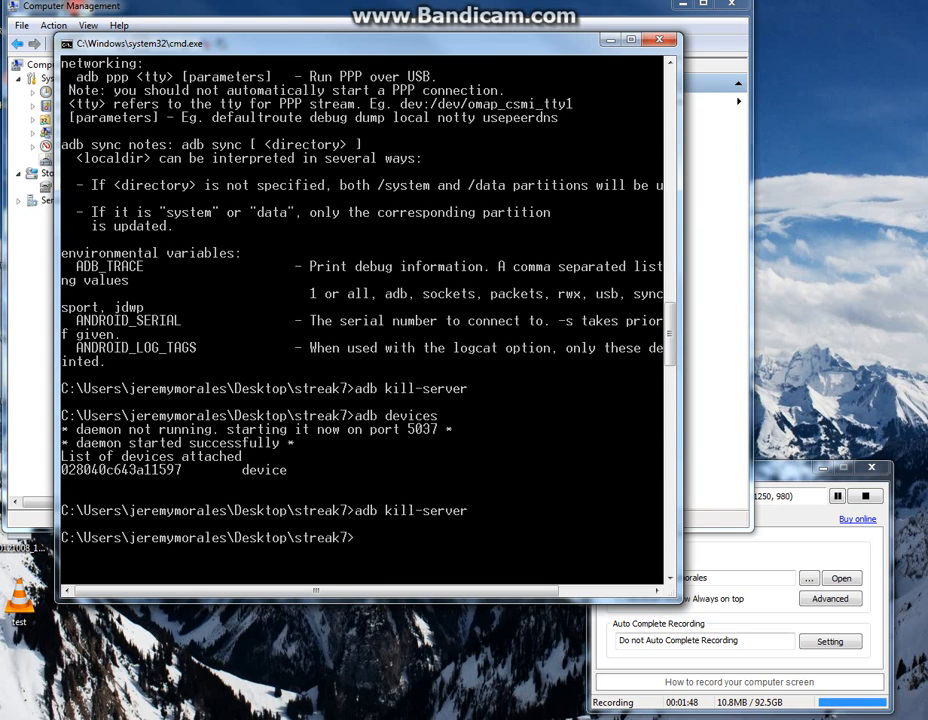
type("dir")
Run dir on the streak7 folder, then adb devices to confirm the phone is attached
key("Return")
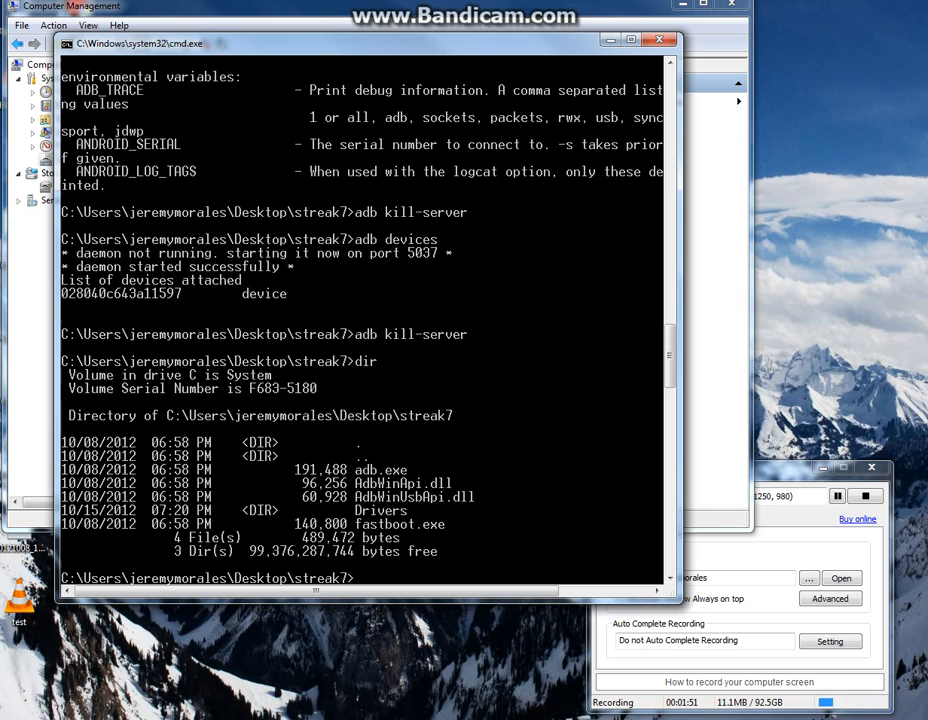
type("adb devices")
key("Return")
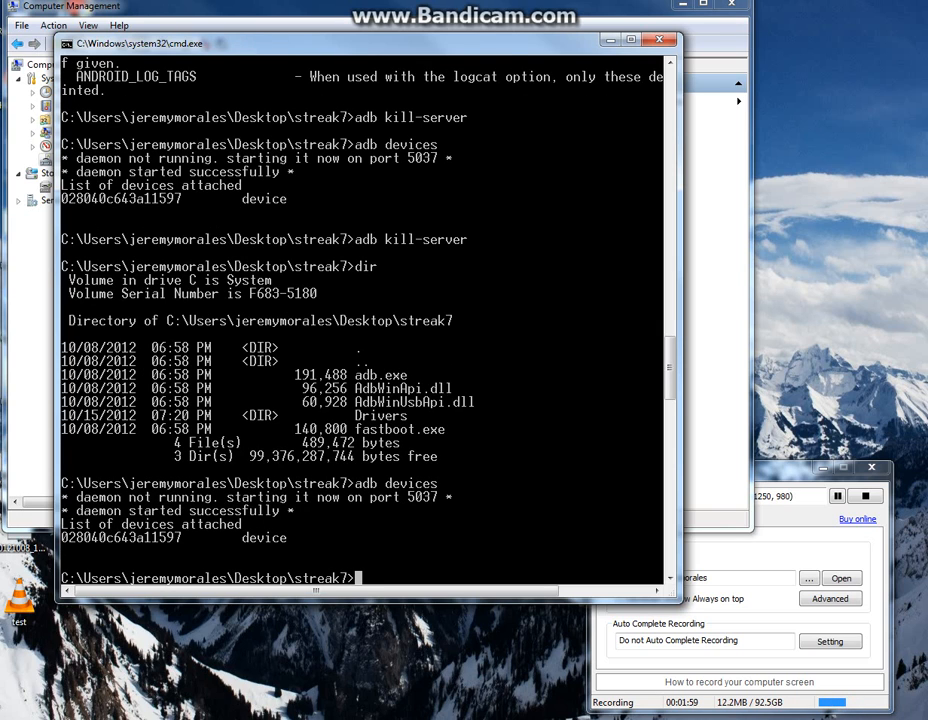
type("adb shell")
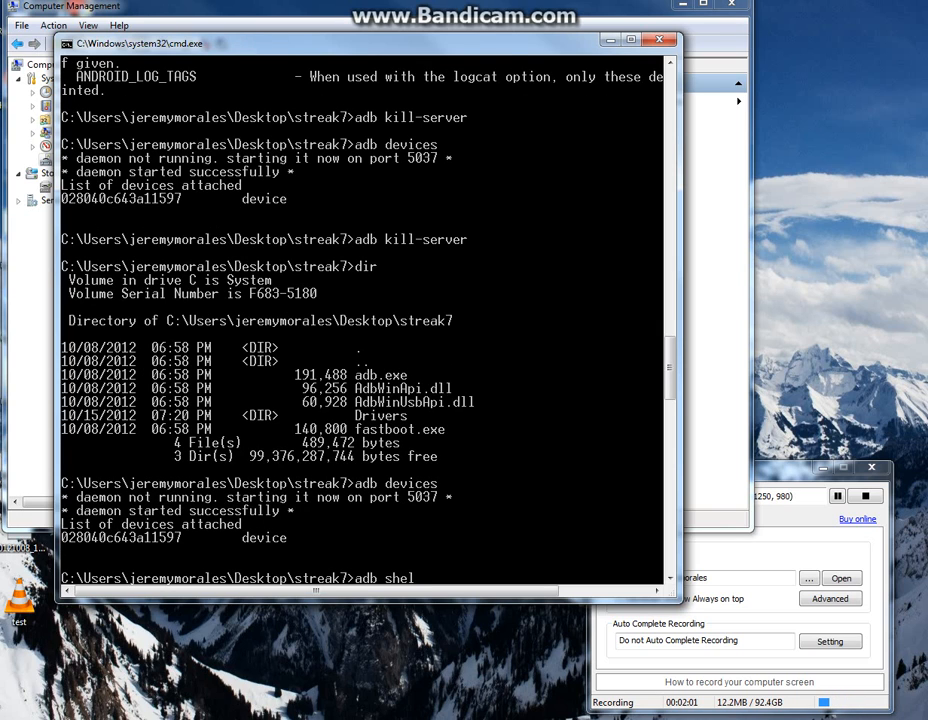
Run adb shell, list the phone's root with ls, exit, and erase an unfinished adb install command
key("Return")
type("ls")
key("Return")
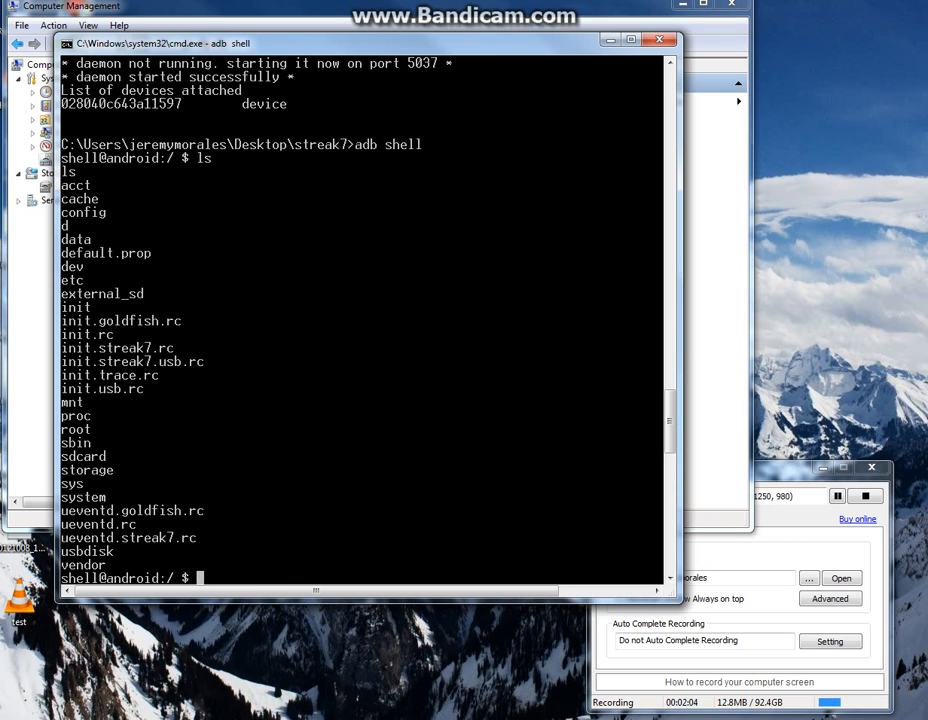
type("exit")
key("Return")
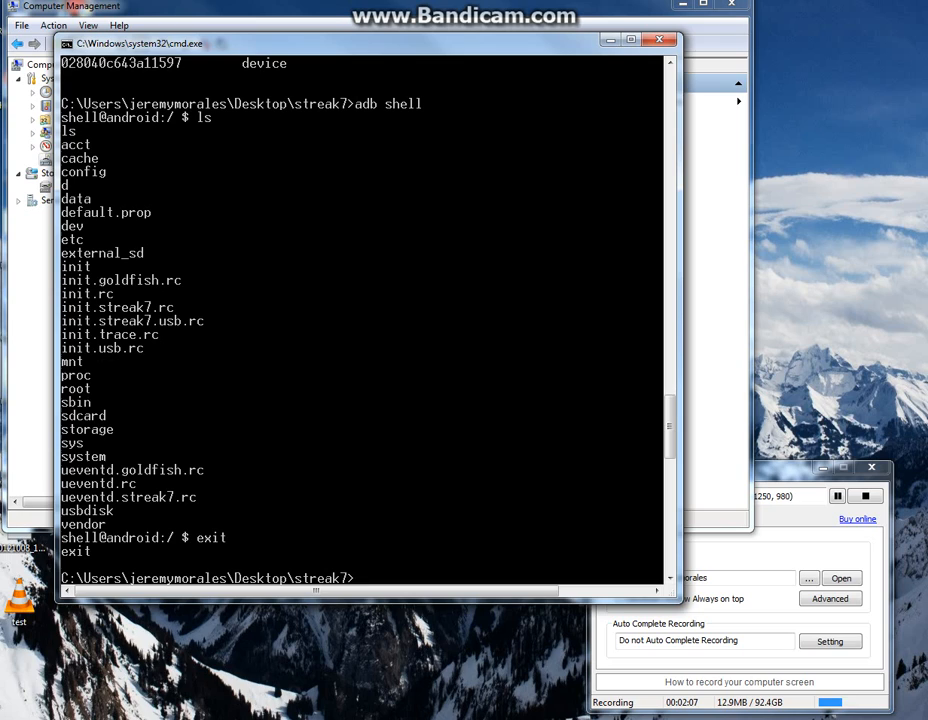
type("adb in")
type("stall ")
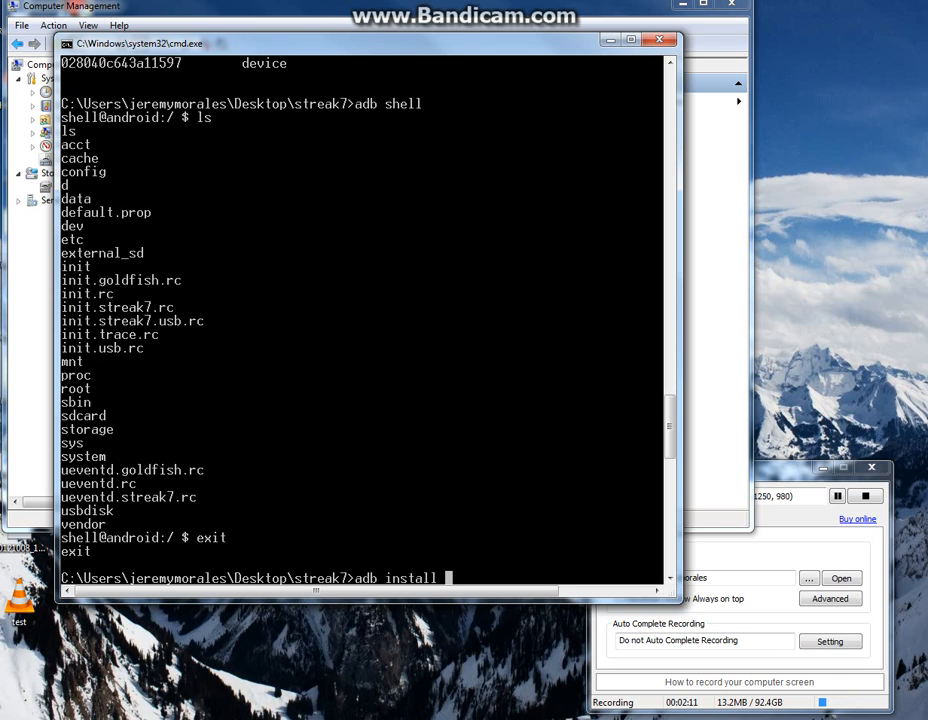
type("whater.apk")
key("BackSpace")
key("BackSpace")
key("BackSpace")
key("BackSpace")
key("BackSpace")
key("BackSpace")
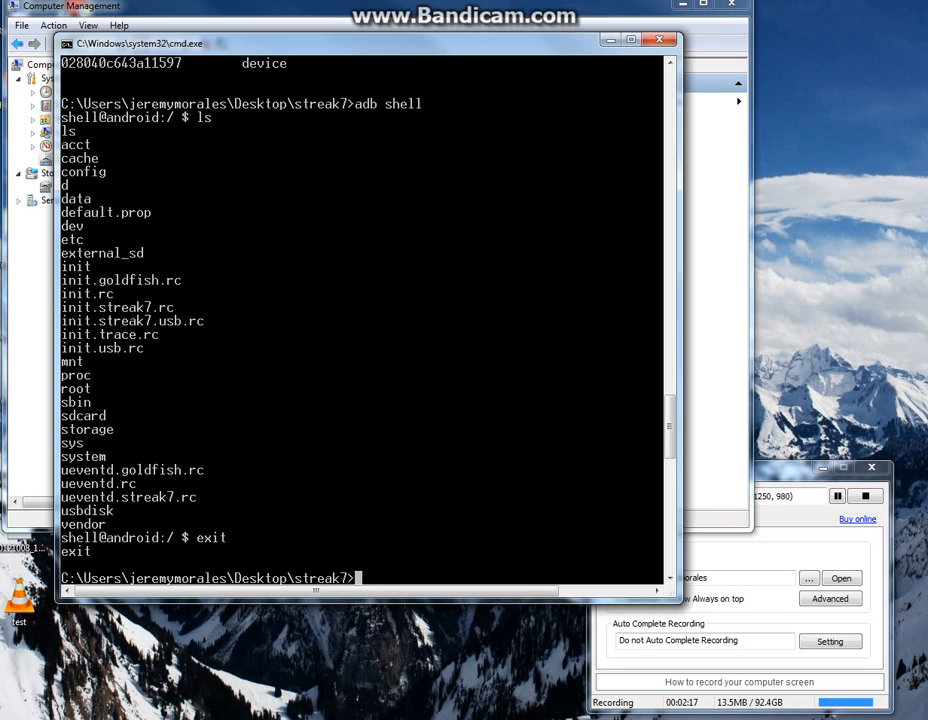